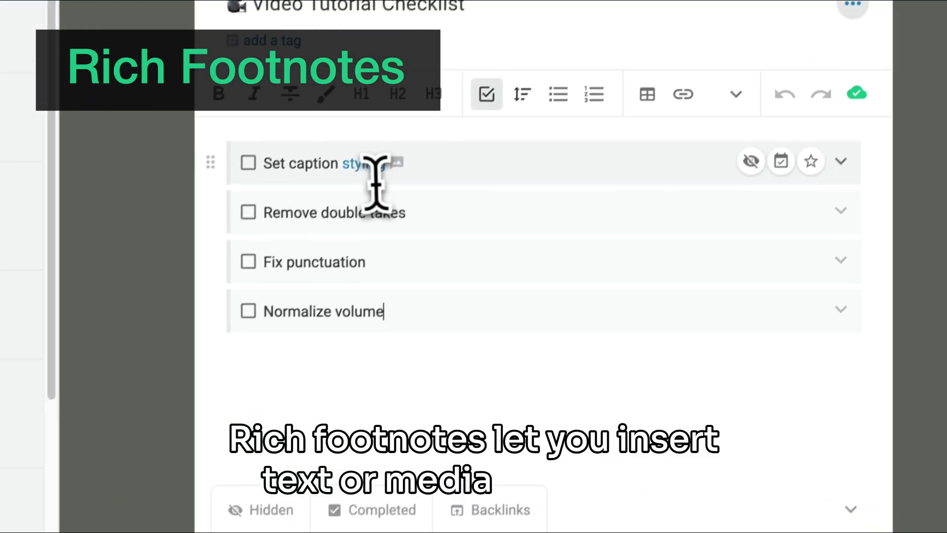
# - Preview the styling footnote, then create a new note titled 'Video list' with a bullet
pyautogui.click(474, 297)
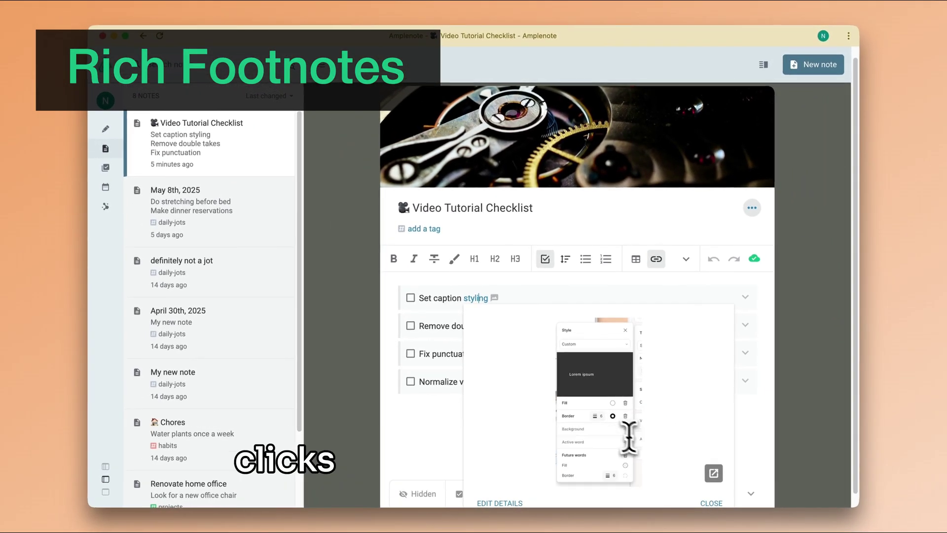
pyautogui.click(712, 503)
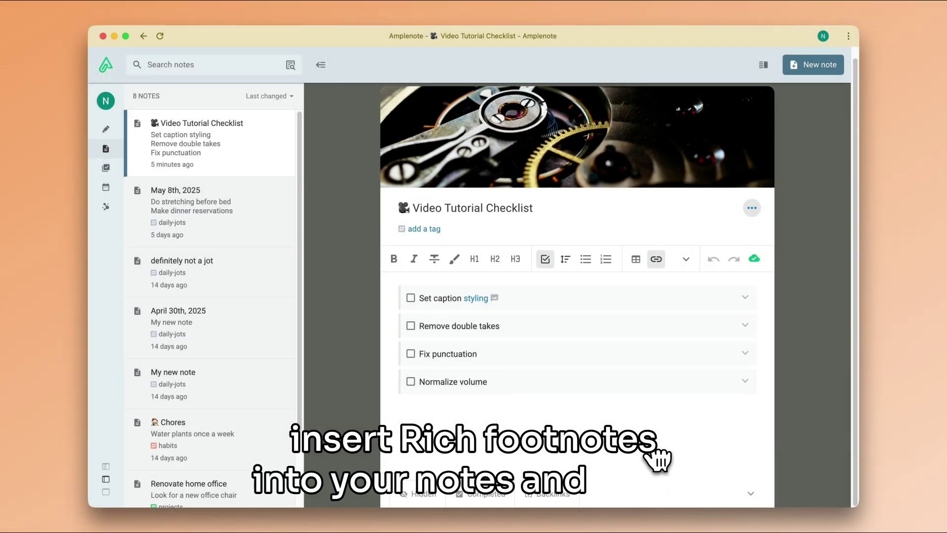
pyautogui.click(813, 68)
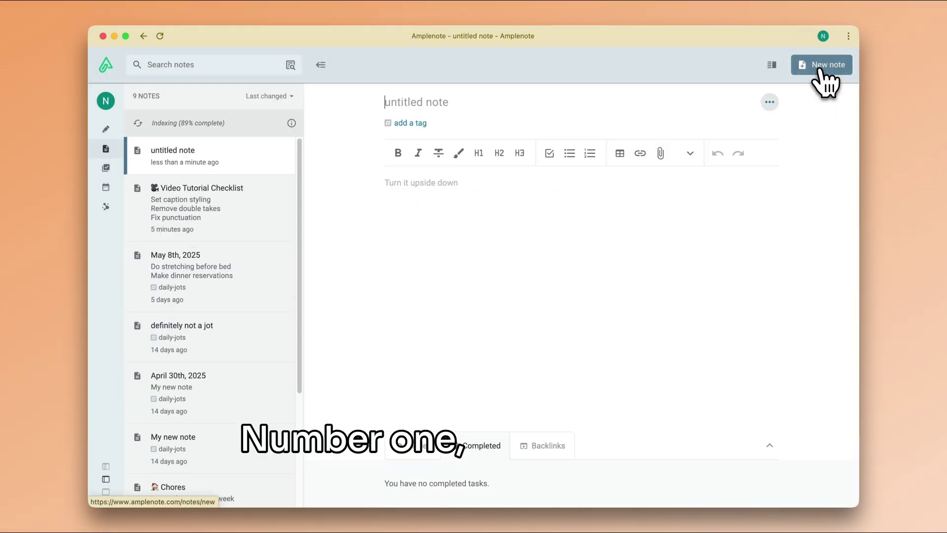
pyautogui.write('Video list')
pyautogui.press('Return')
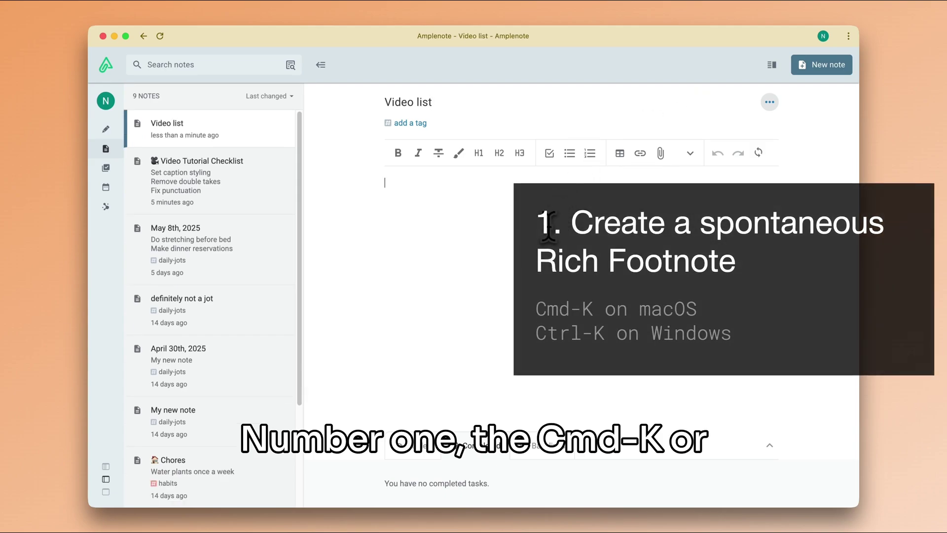
pyautogui.write('-')
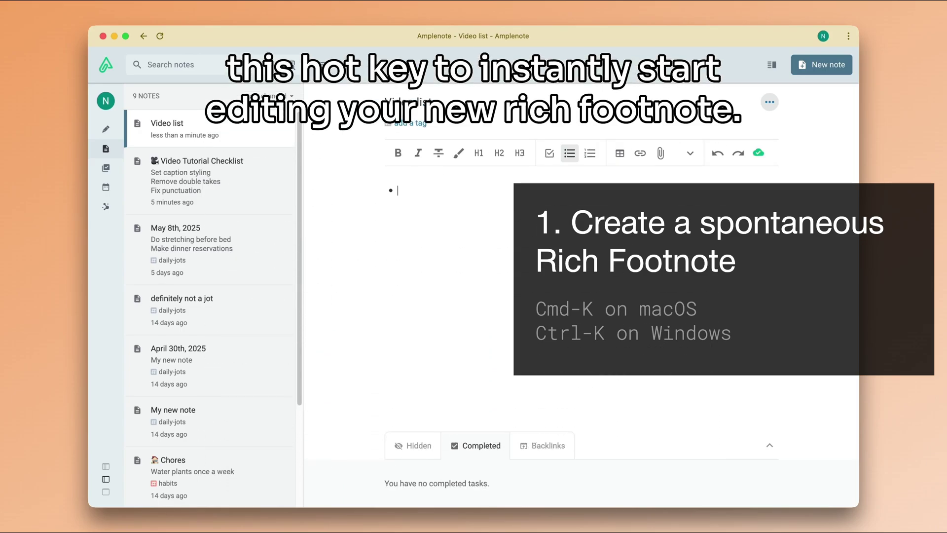
# - Make the bullet 'Video 1' a rich footnote linking the pasted YouTube video URL
pyautogui.press('super+k')
pyautogui.write('Video 1')
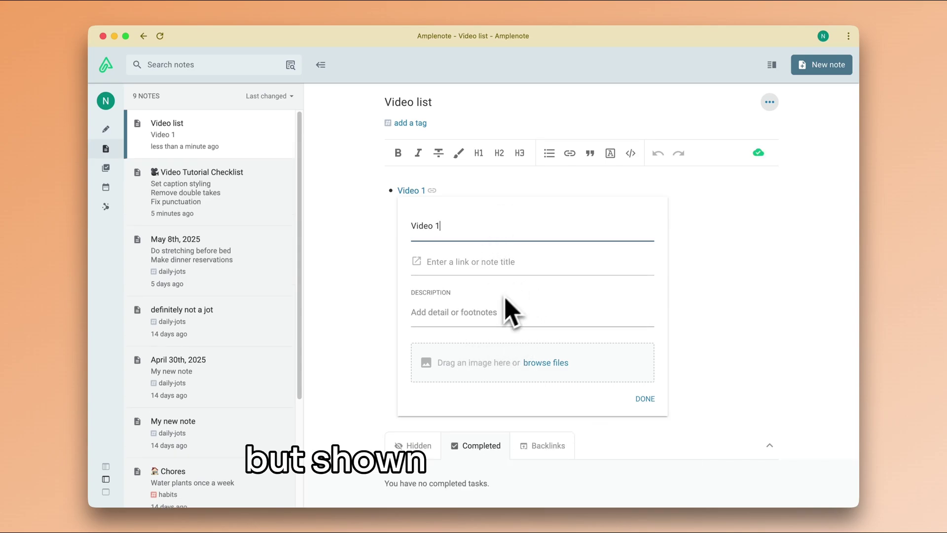
pyautogui.click(526, 266)
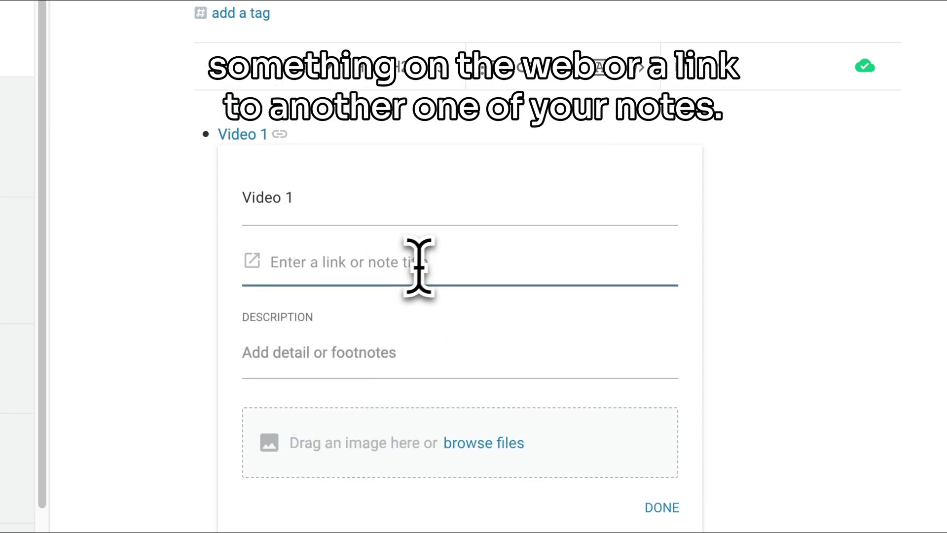
pyautogui.write('https://www.youtube.com/watch?v=h2zidHyML64')
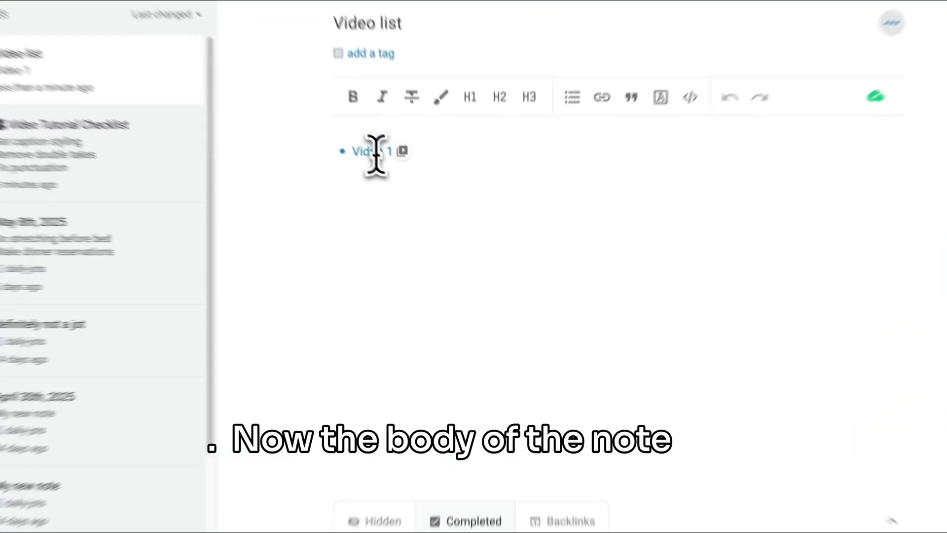
# - Preview the Video 1 footnote, play and pause its embedded YouTube video, then close it
pyautogui.click(413, 191)
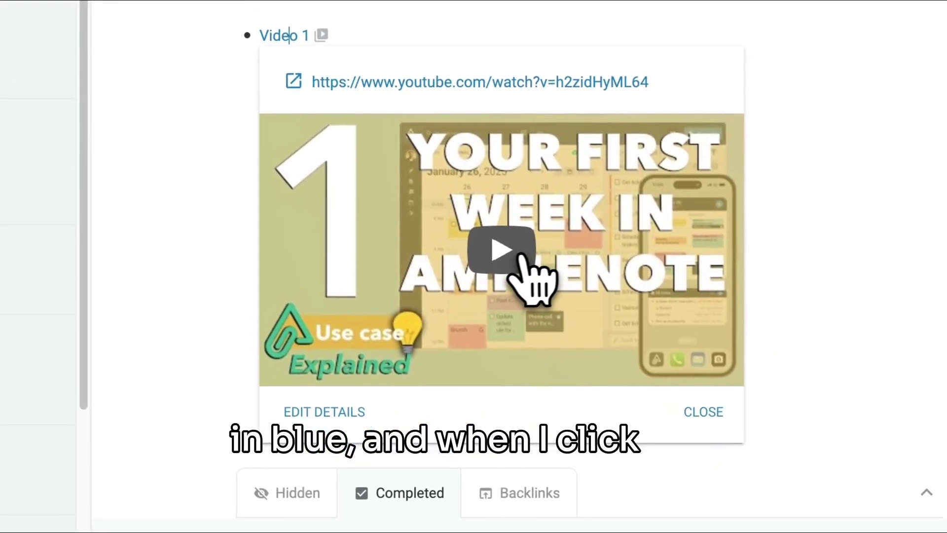
pyautogui.click(518, 254)
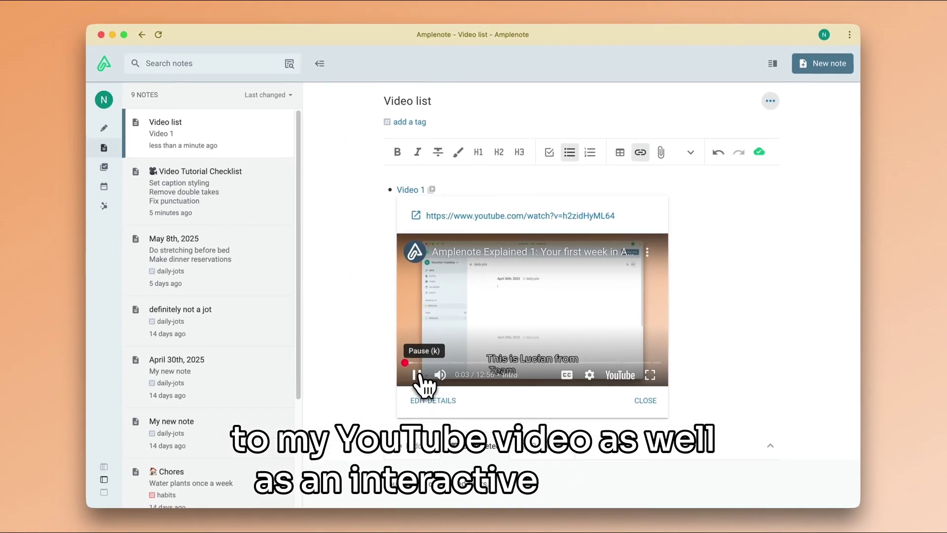
pyautogui.click(355, 368)
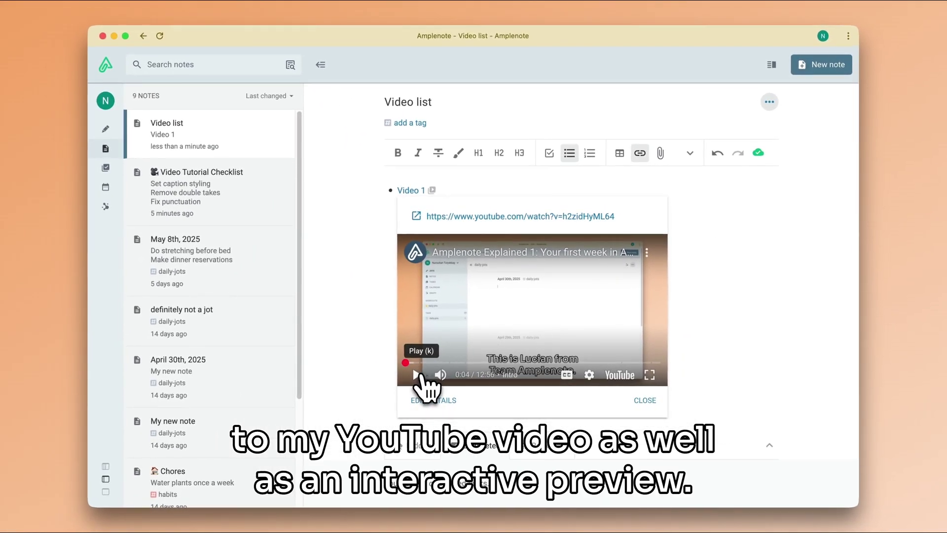
pyautogui.click(645, 401)
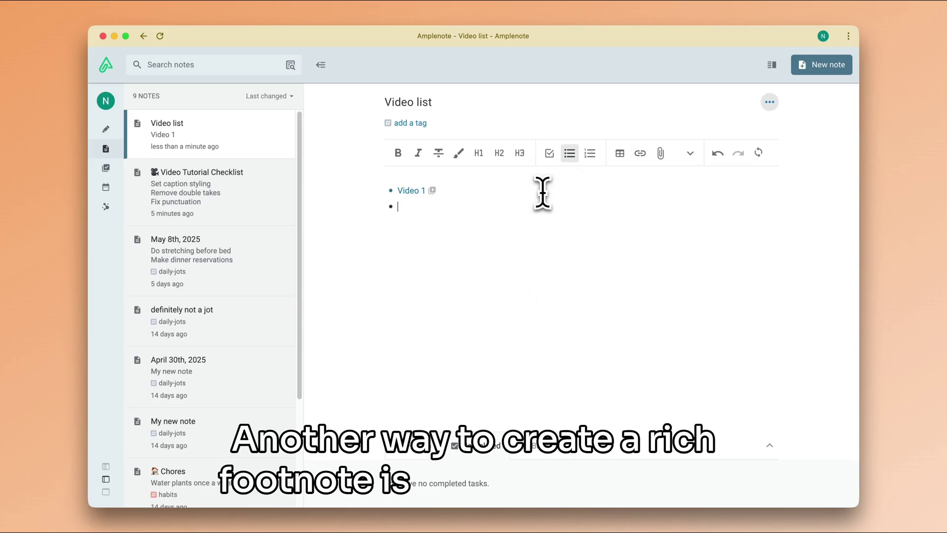
# - Turn 'Video 2' into a footnote linking a pasted YouTube URL, preview it, and start a new bullet
pyautogui.write('Video 2')
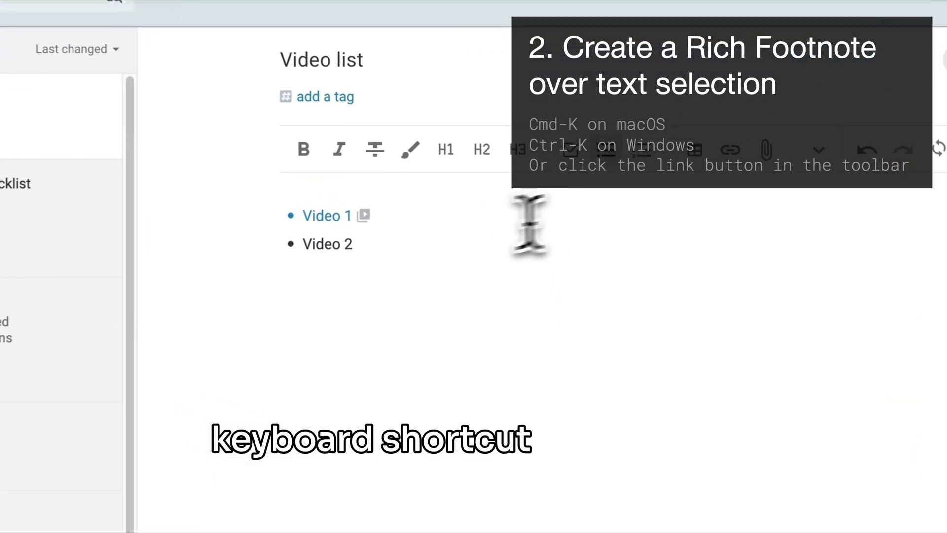
pyautogui.moveTo(352, 243); pyautogui.dragTo(299, 249)
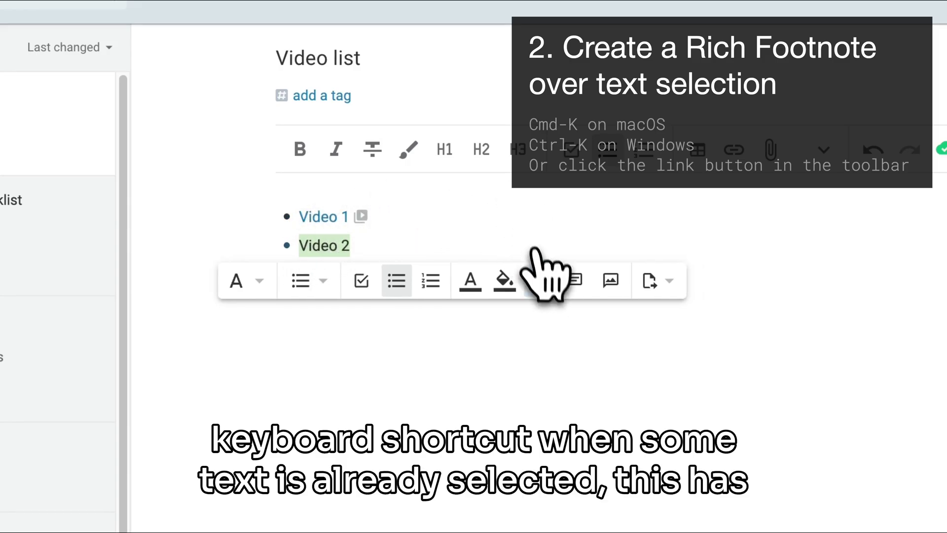
pyautogui.click(539, 280)
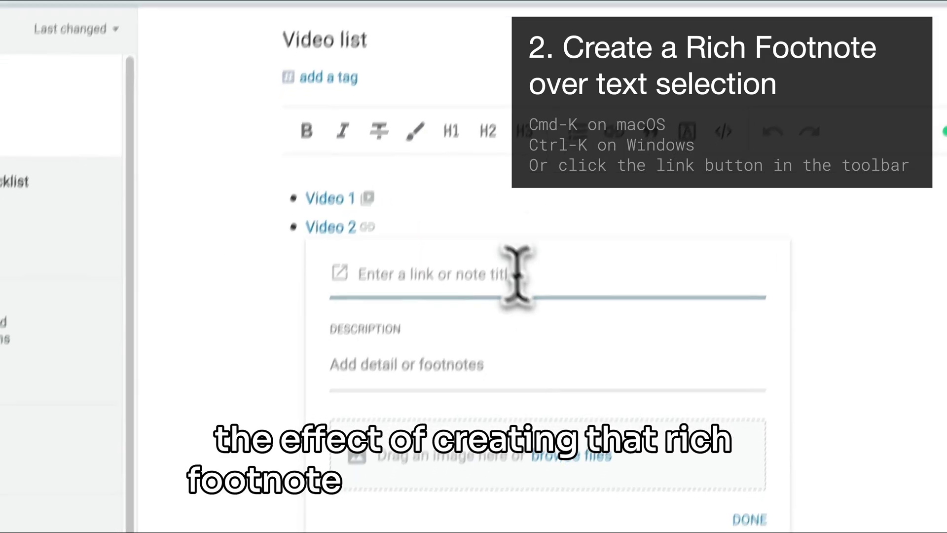
pyautogui.write('https://www.youtube.com/watch?v=uFBcVuQq5C8')
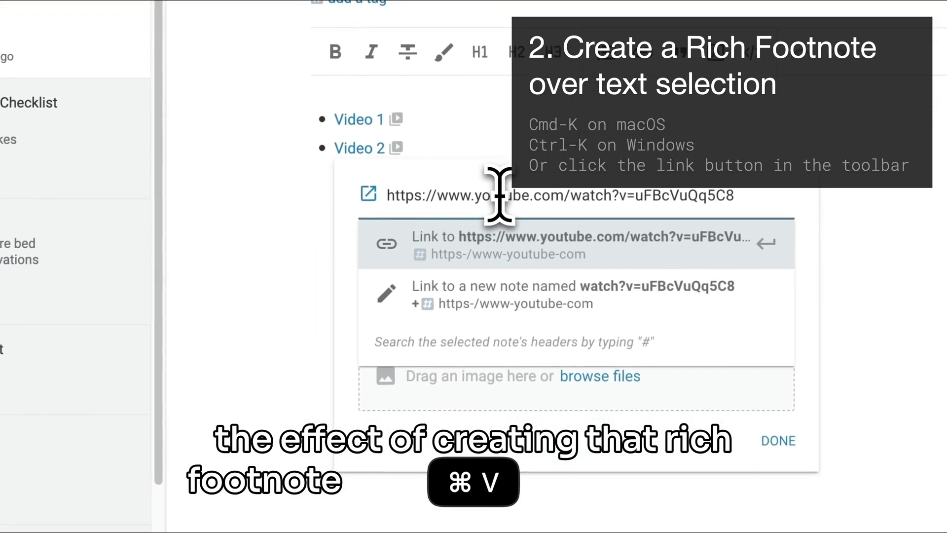
pyautogui.press('Return')
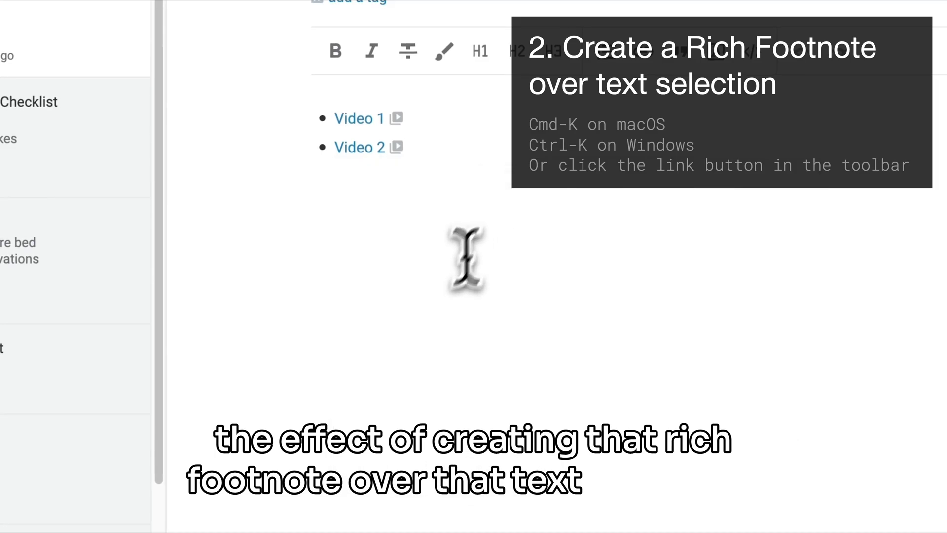
pyautogui.click(356, 146)
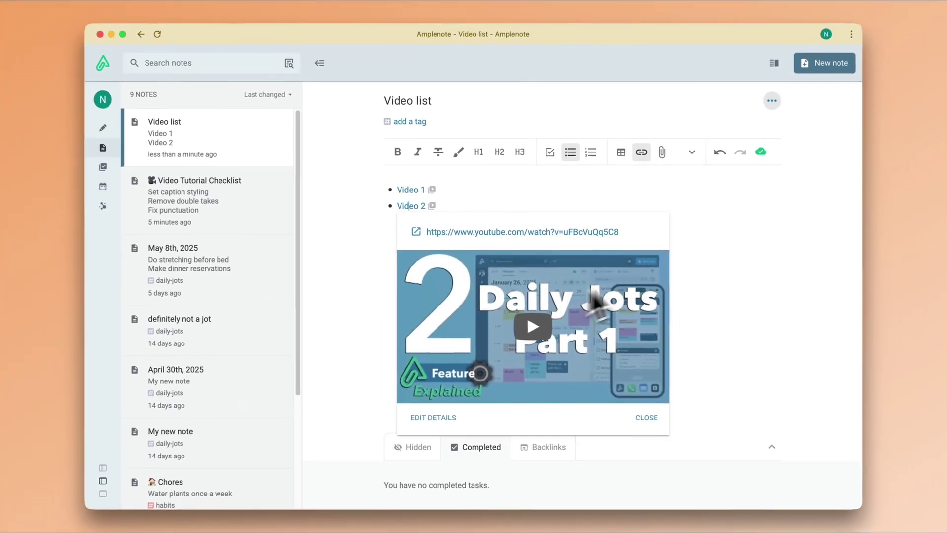
pyautogui.press('super+Return')
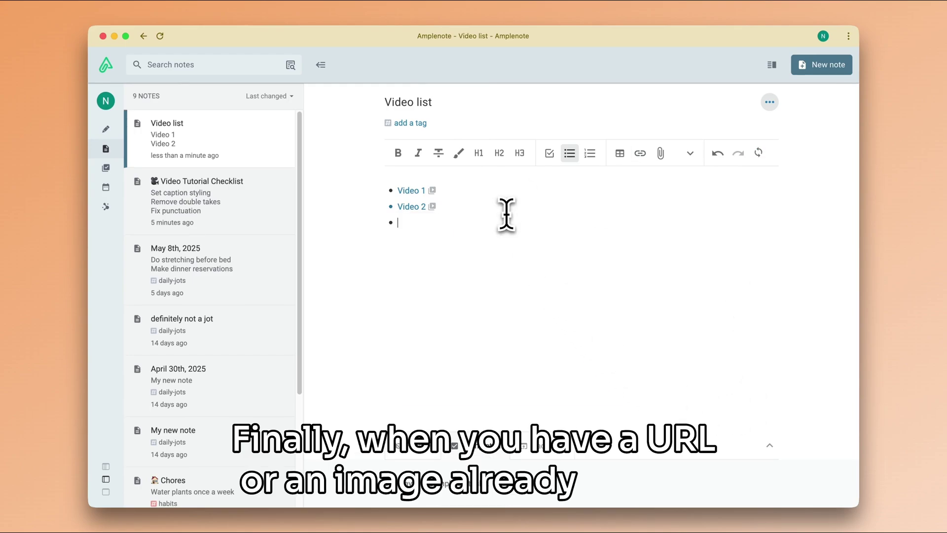
# - Type 'Video 3' and paste a YouTube URL over it to make a linked footnote
pyautogui.write('Video 3')
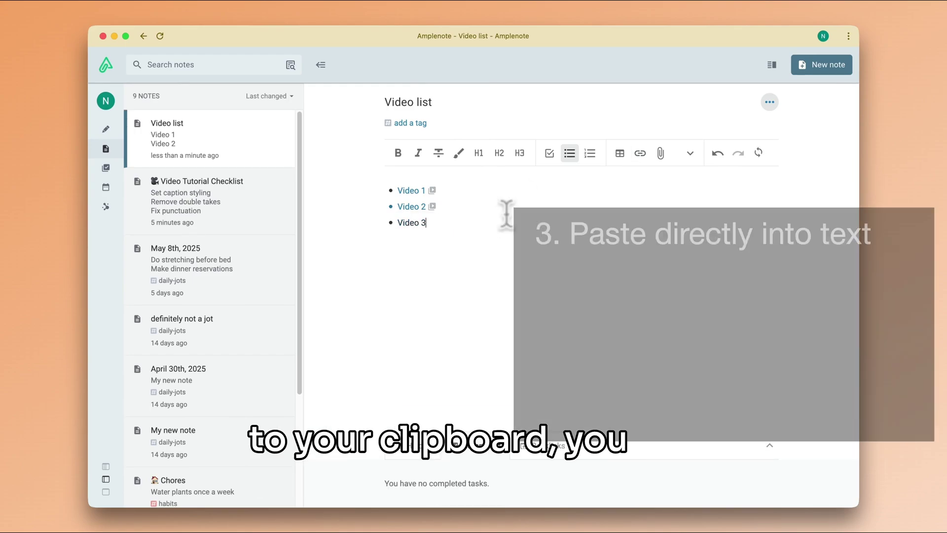
pyautogui.moveTo(441, 224); pyautogui.dragTo(399, 225)
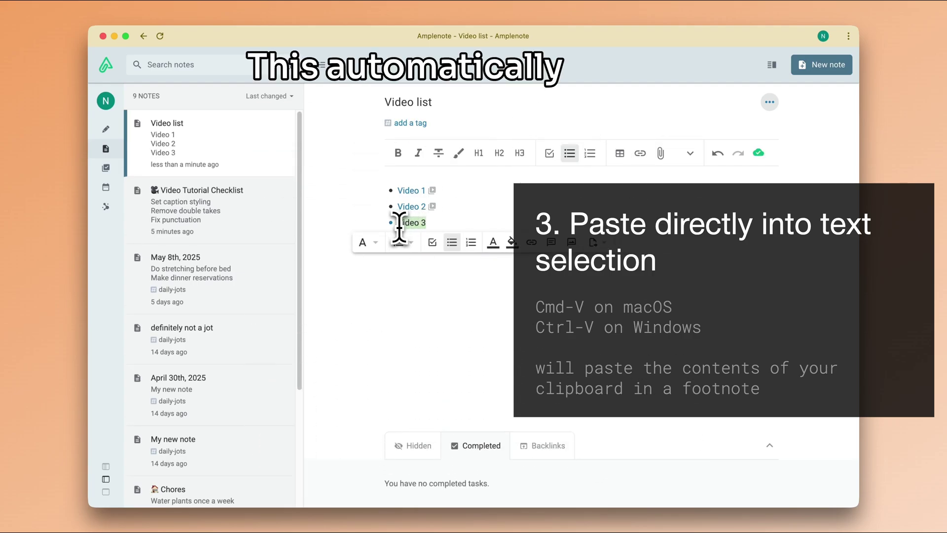
pyautogui.press('super+v')
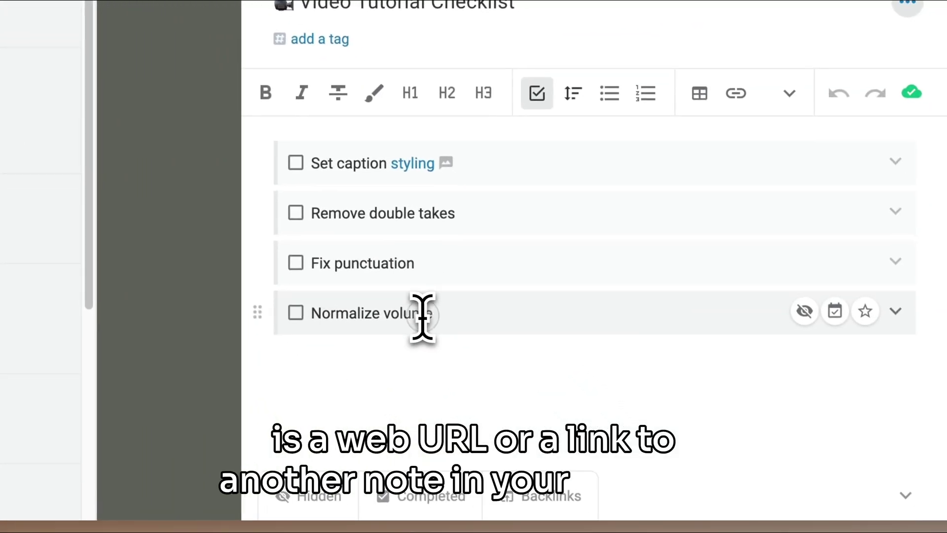
# - Link 'Normalize volume' to the descript.com audio-levels article and preview the footnote
pyautogui.moveTo(432, 313); pyautogui.dragTo(317, 312)
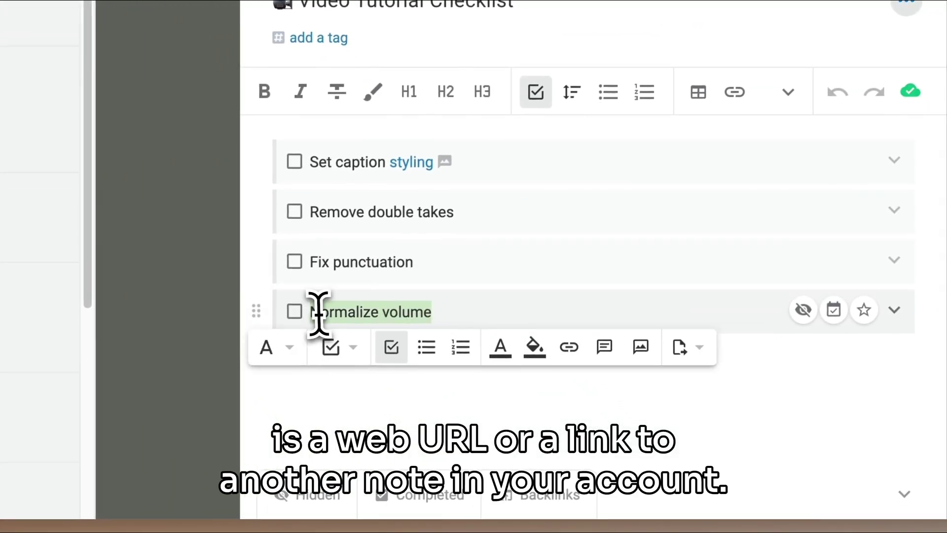
pyautogui.click(580, 348)
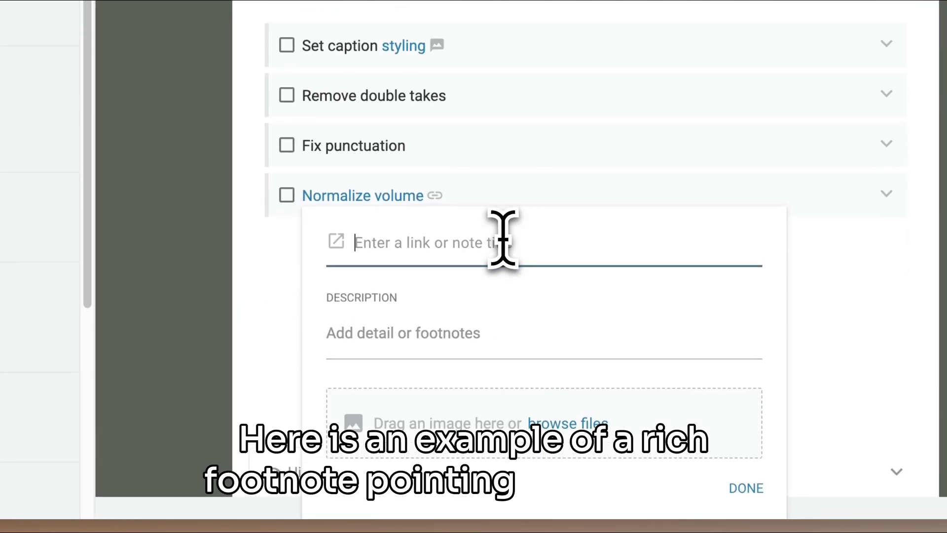
pyautogui.write('https://www.descript.com/blog/article/how-to-set-the-perfect-audio-levels-for-video')
pyautogui.click(754, 488)
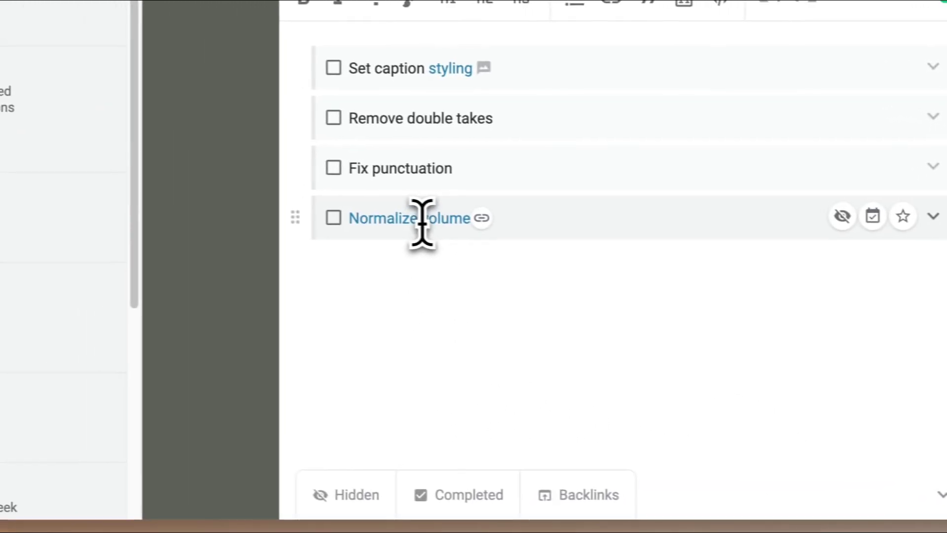
pyautogui.click(303, 207)
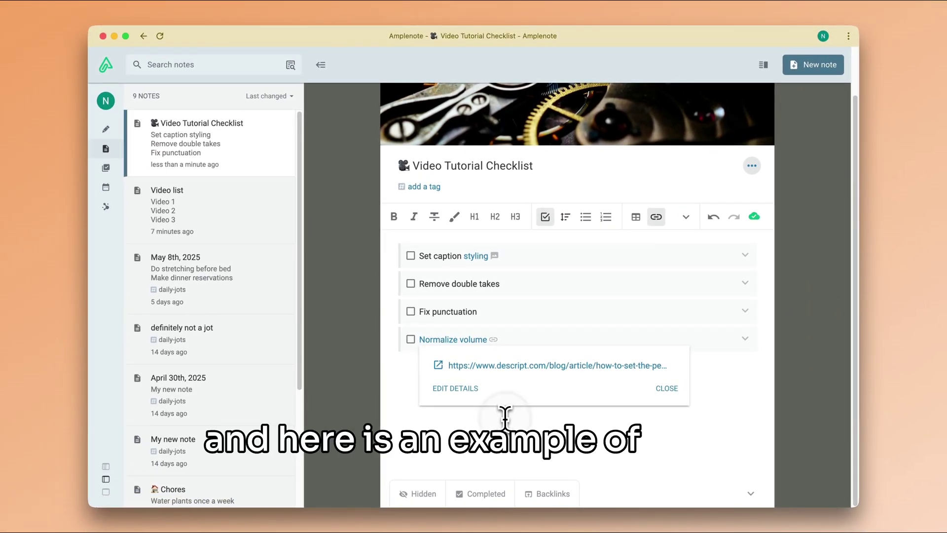
pyautogui.click(505, 415)
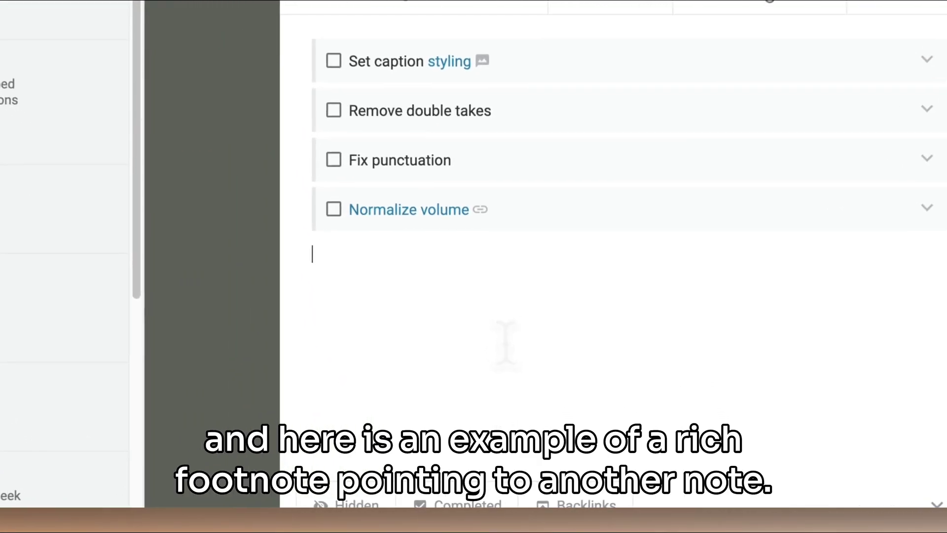
pyautogui.write('@Video')
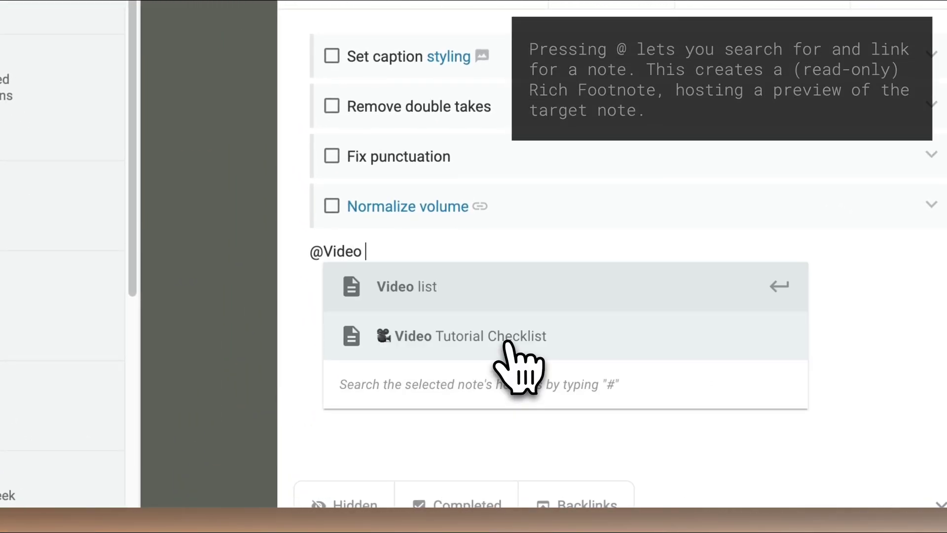
pyautogui.click(545, 296)
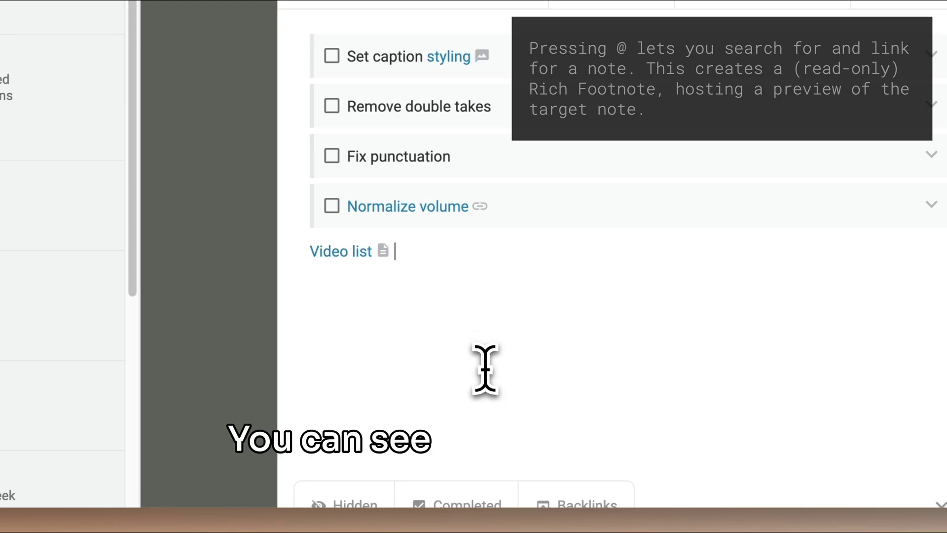
pyautogui.click(345, 252)
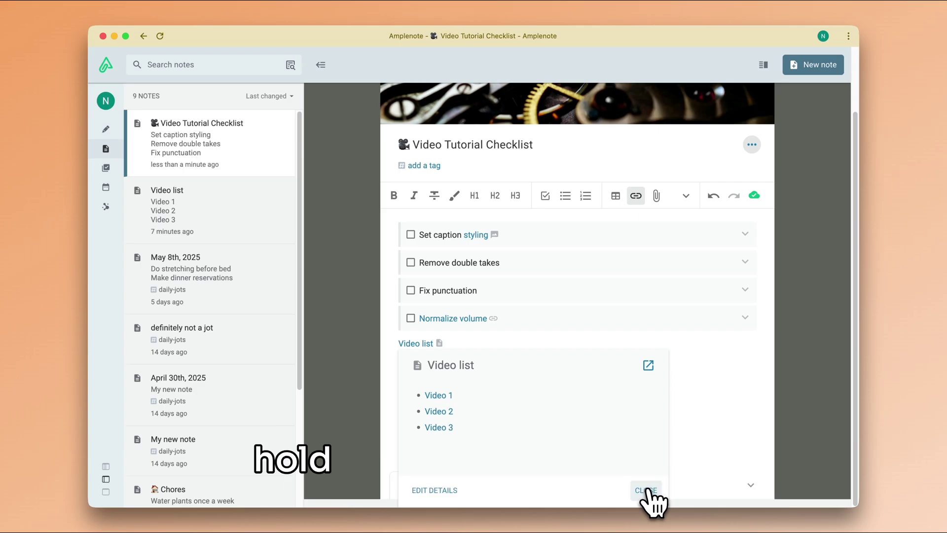
# - Add the description 'My extra text here.' to the Normalize volume footnote's details
pyautogui.click(650, 502)
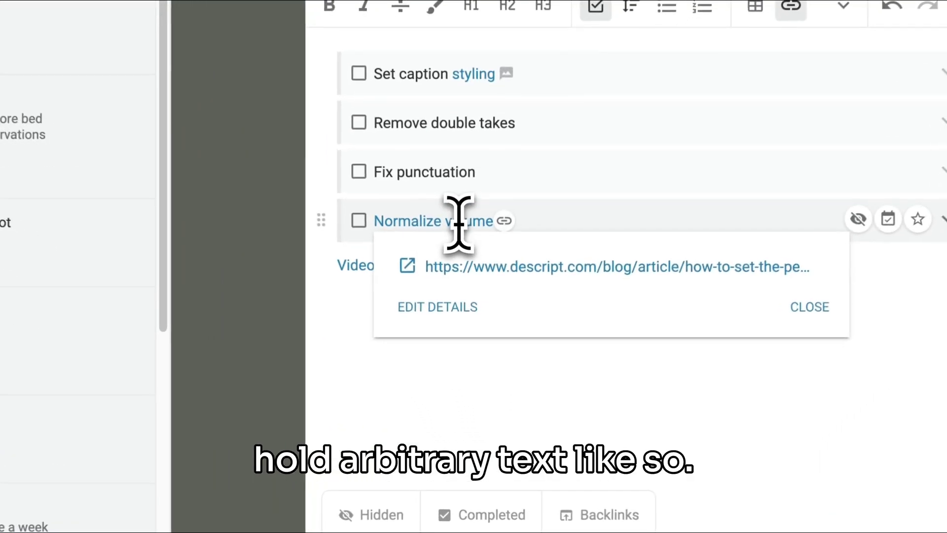
pyautogui.click(462, 257)
pyautogui.click(489, 376)
pyautogui.write('My extra test')
pyautogui.press('BackSpace')
pyautogui.press('BackSpace')
pyautogui.write('xt here.')
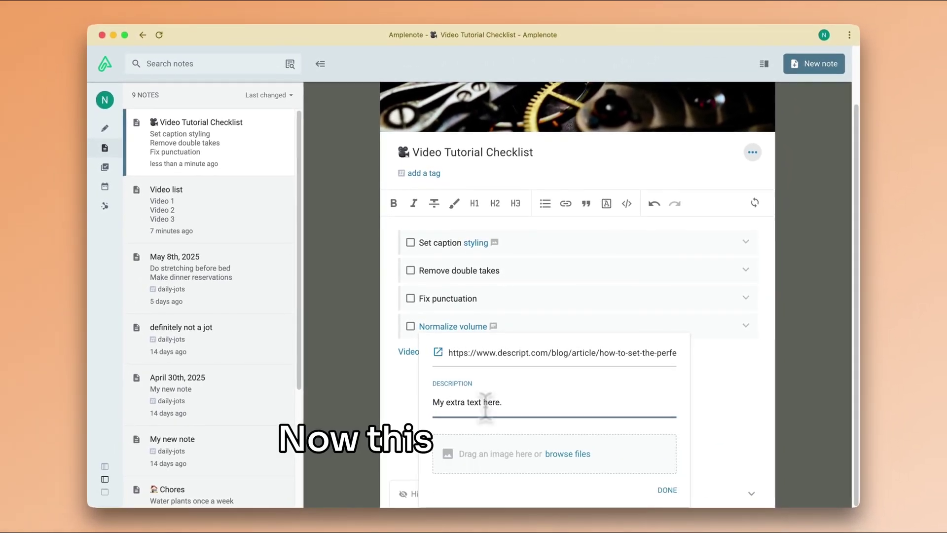
pyautogui.click(664, 489)
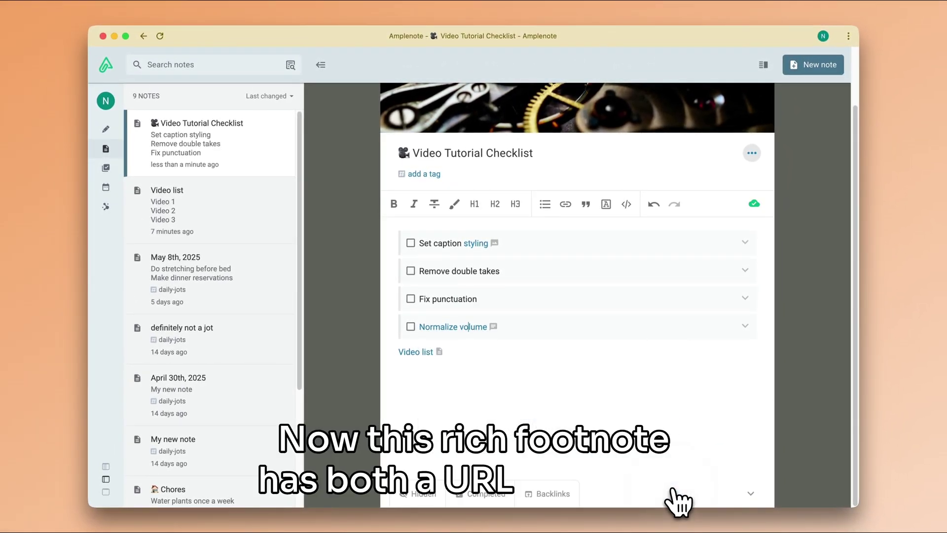
pyautogui.moveTo(503, 329)
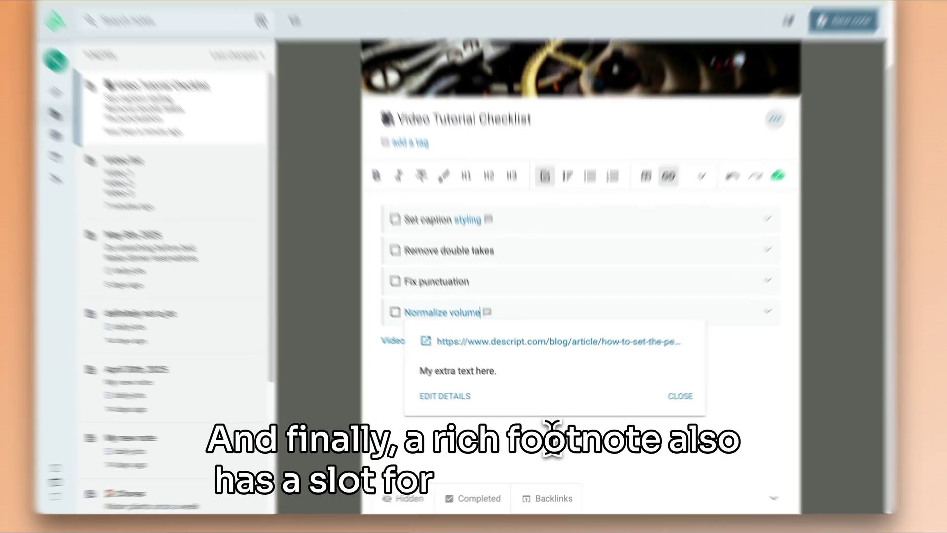
# - Link the styling footnote to the Descript subtitles article with description 'My text goes here.'
pyautogui.click(560, 428)
pyautogui.moveTo(446, 105)
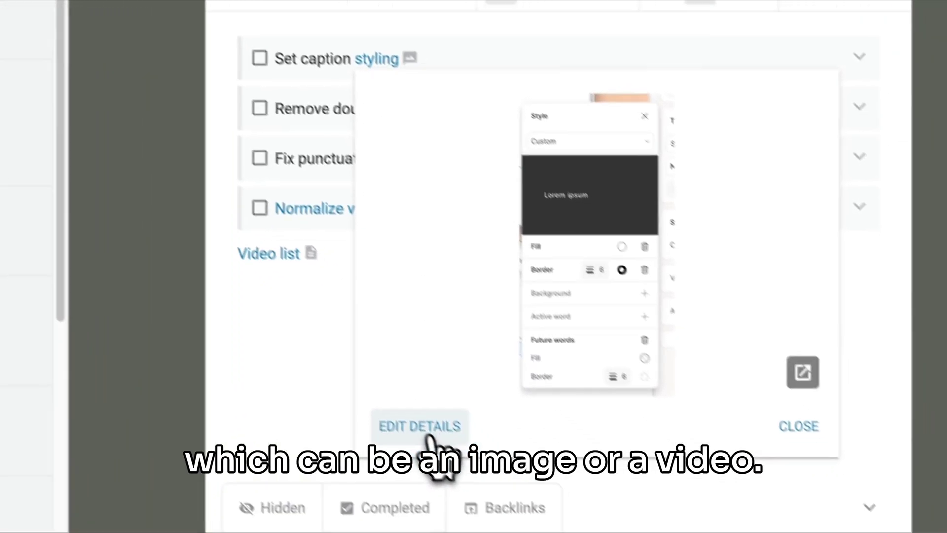
pyautogui.click(427, 429)
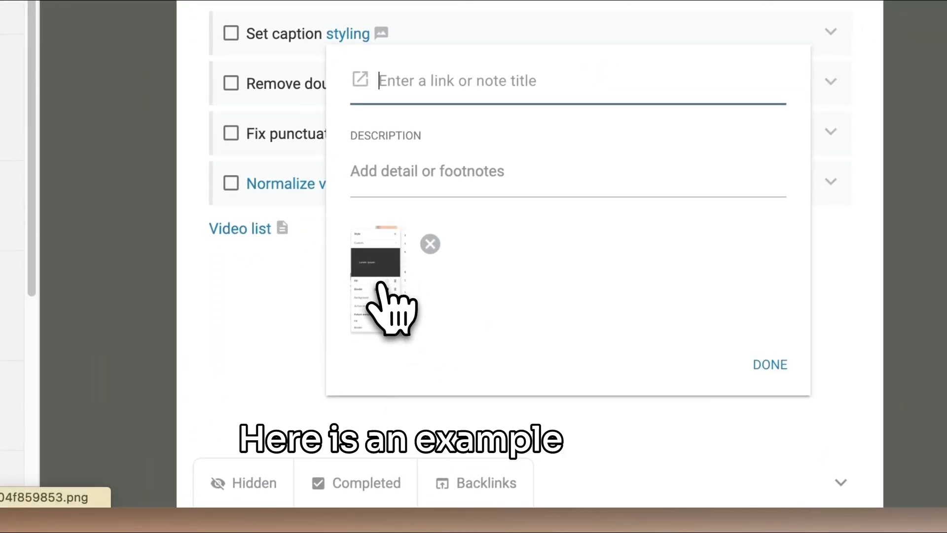
pyautogui.click(487, 79)
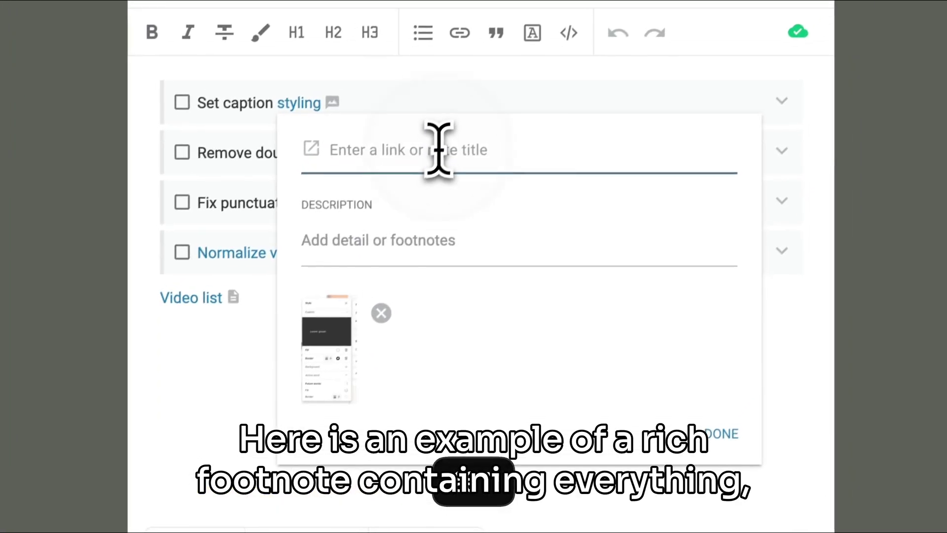
pyautogui.write('https://www.descript.com/blog/article/add-subtitles-captions')
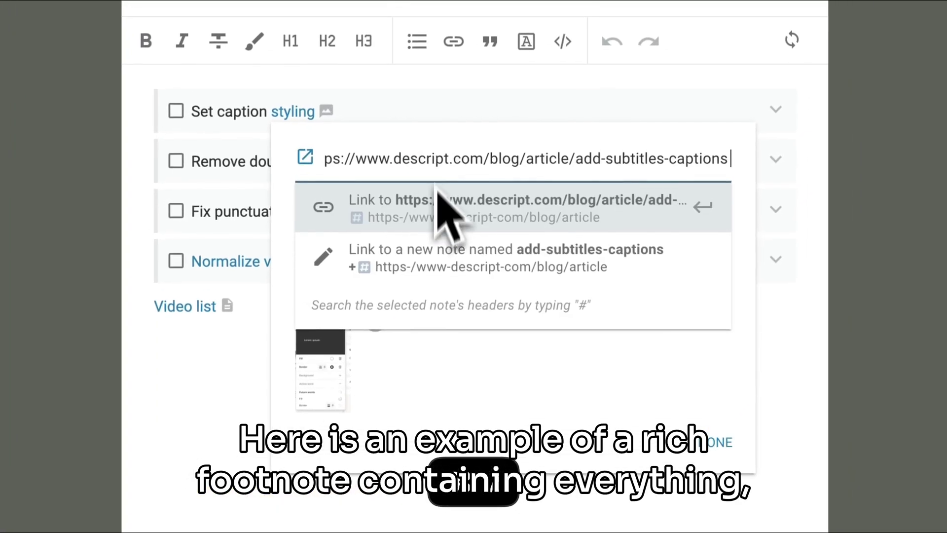
pyautogui.click(450, 203)
pyautogui.write('My text goes')
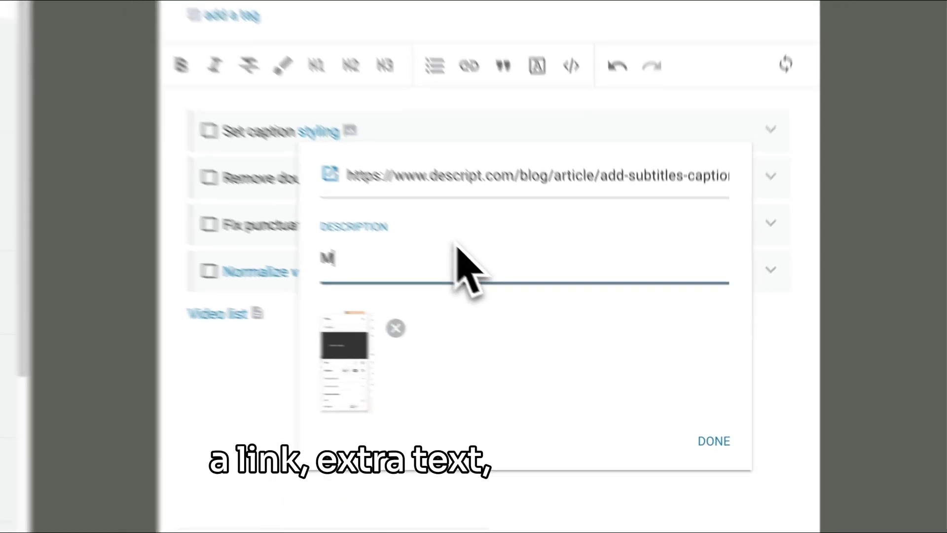
pyautogui.write(' here')
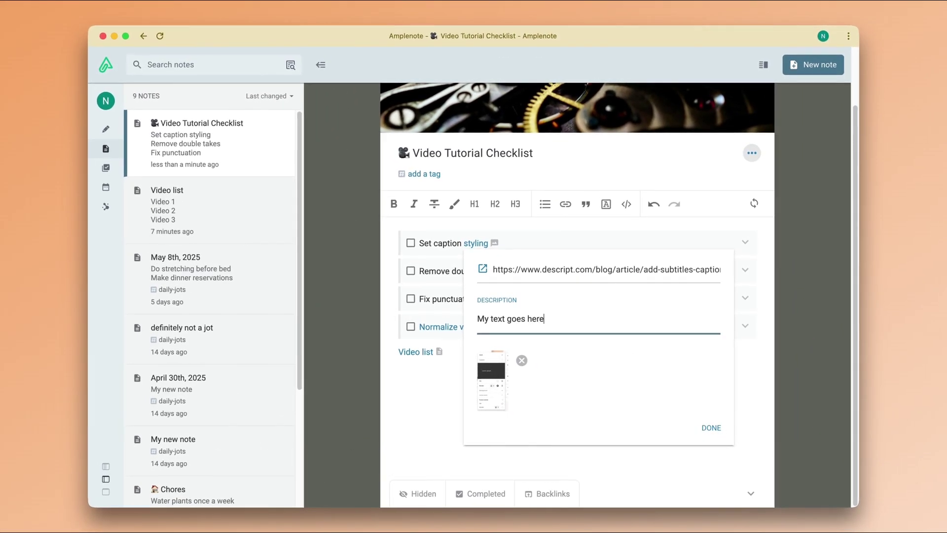
pyautogui.write('.')
pyautogui.press('Return')
pyautogui.press('Escape')
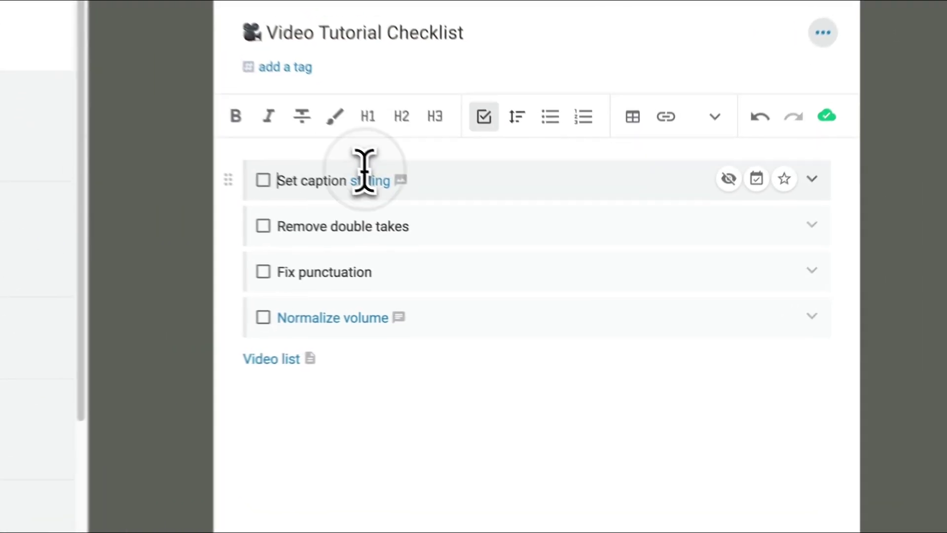
pyautogui.moveTo(475, 243)
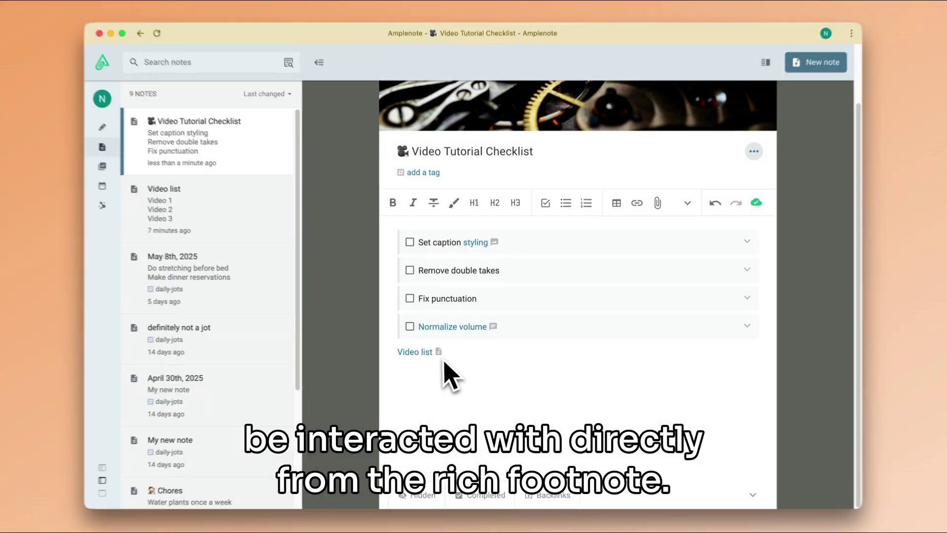
# - Open Video list and play, then pause, Video 3's embedded YouTube video in its preview
pyautogui.click(446, 353)
pyautogui.click(348, 138)
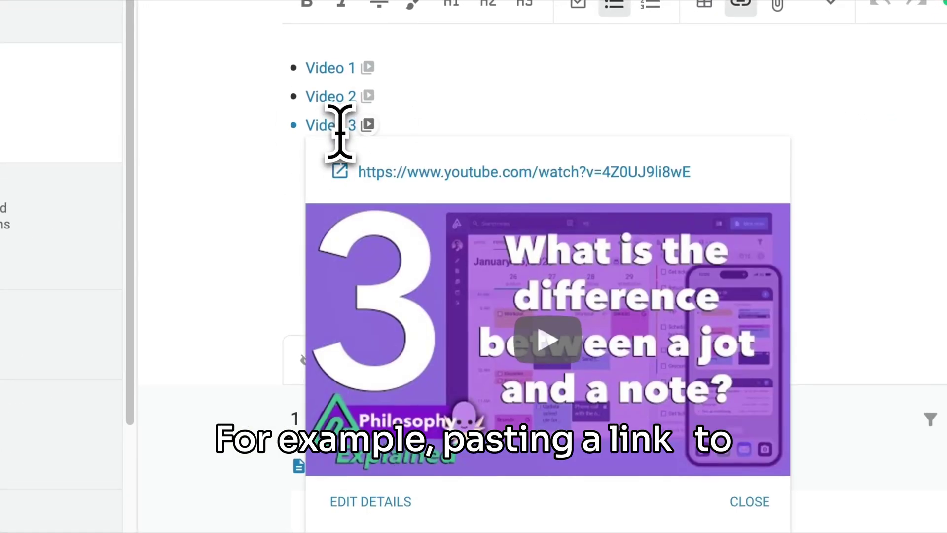
pyautogui.click(543, 352)
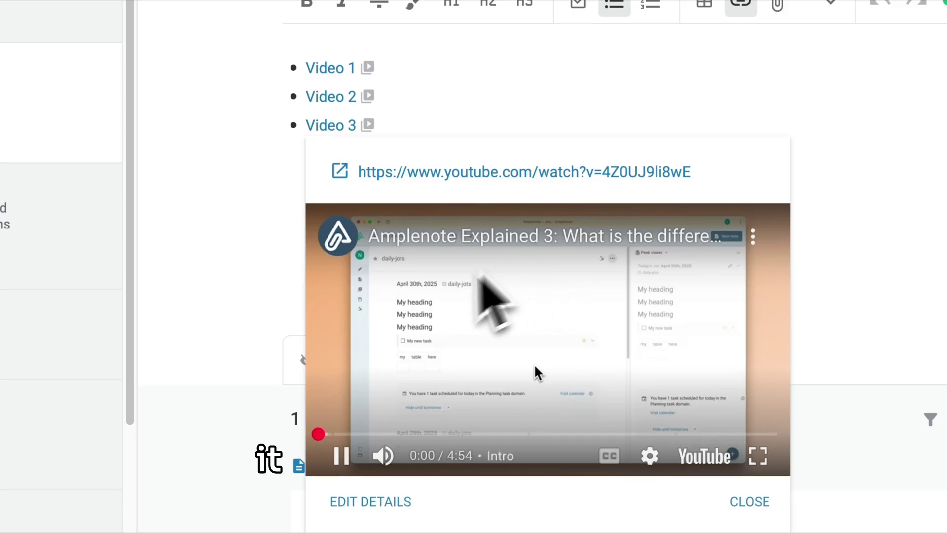
pyautogui.click(543, 380)
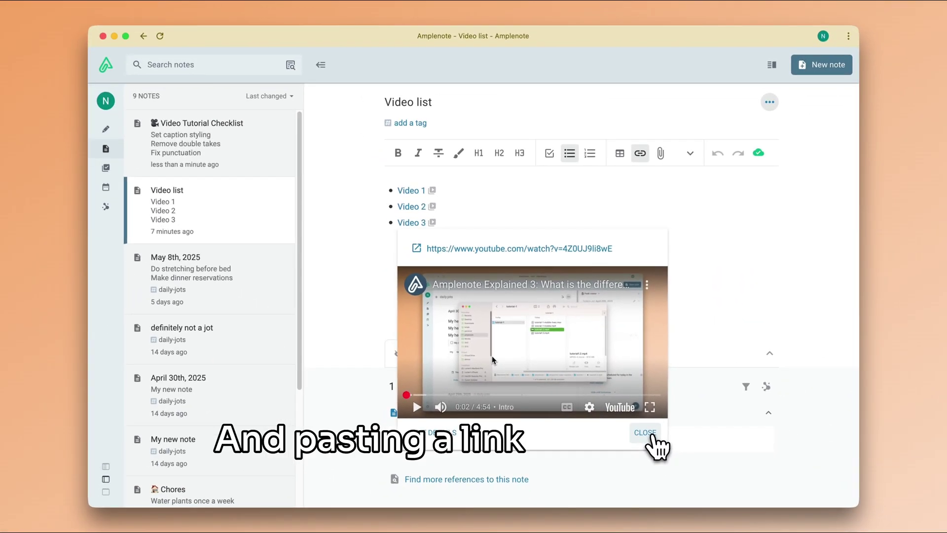
# - Insert a 'My spreadsheet here' footnote linking the Google Sheets Gantt chart below the list
pyautogui.click(754, 502)
pyautogui.click(533, 269)
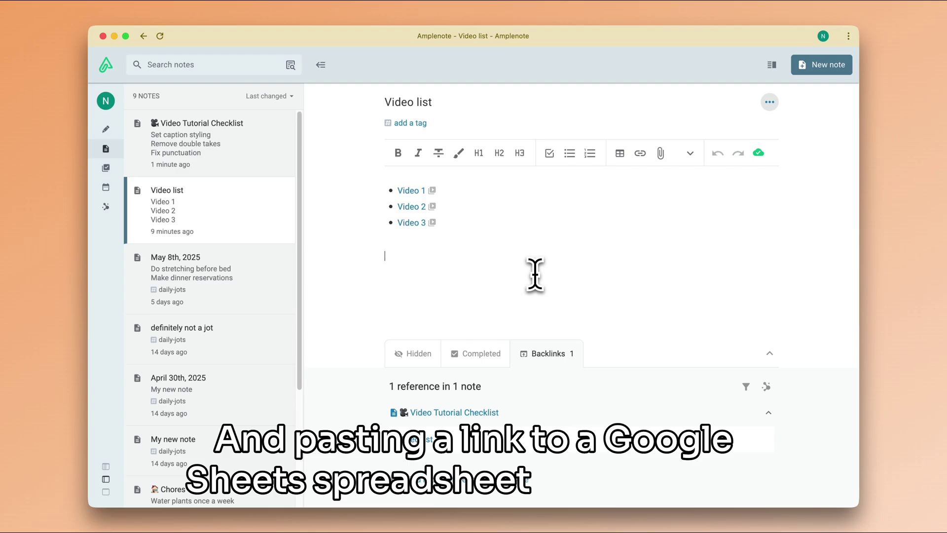
pyautogui.hotkey('ctrl', 'k')
pyautogui.write('My spreadsheet here')
pyautogui.press('Tab')
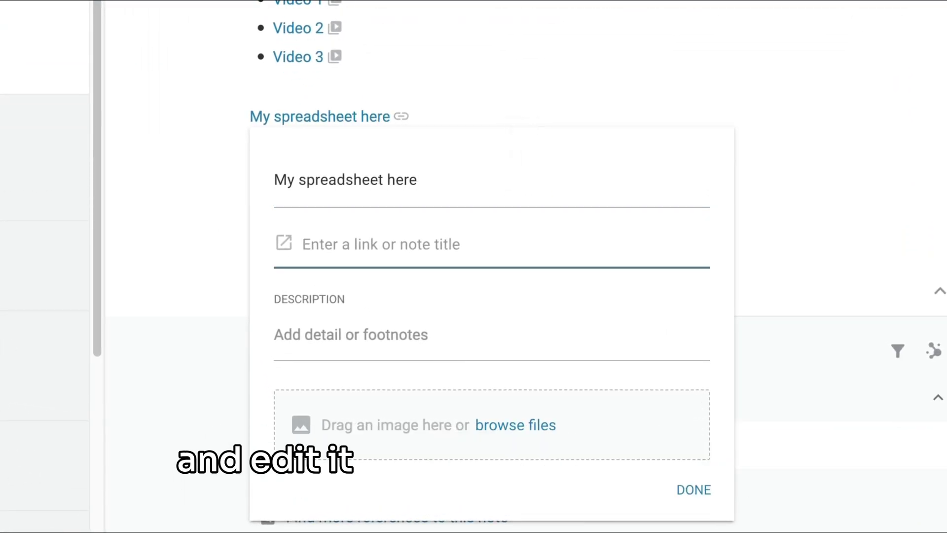
pyautogui.press('super+v')
pyautogui.press('Return')
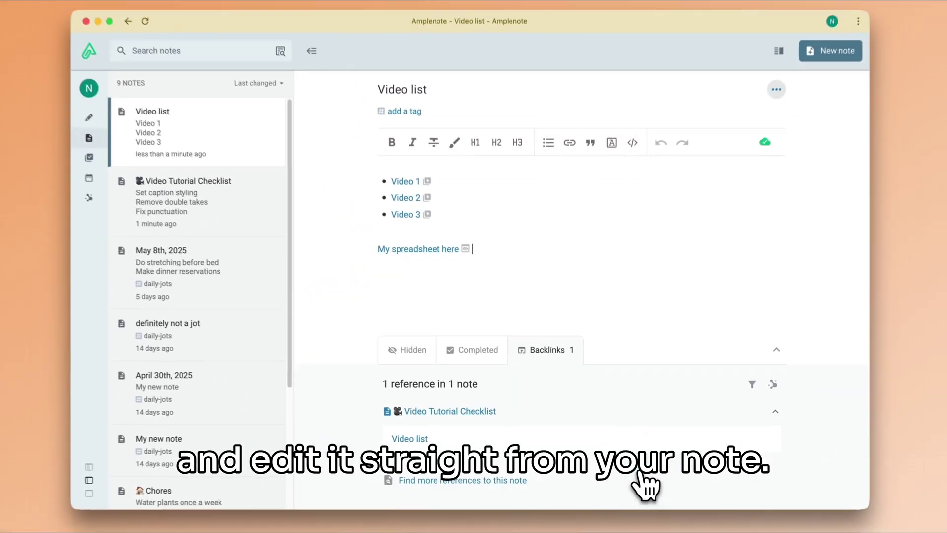
# - Preview the spreadsheet footnote, scroll around the embedded sheet, and select cell H12
pyautogui.click(433, 250)
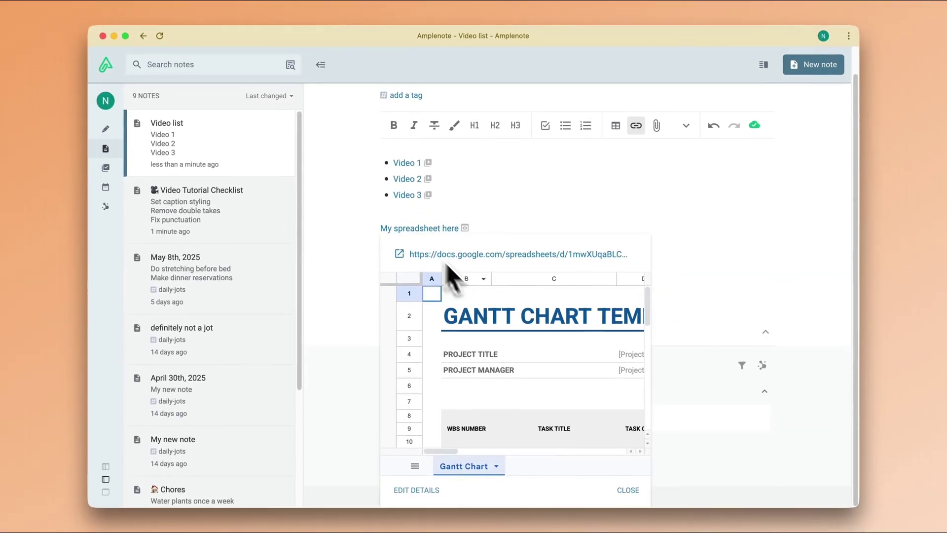
pyautogui.scroll(-3, 575, 387)
pyautogui.hscroll(5, 520, 387)
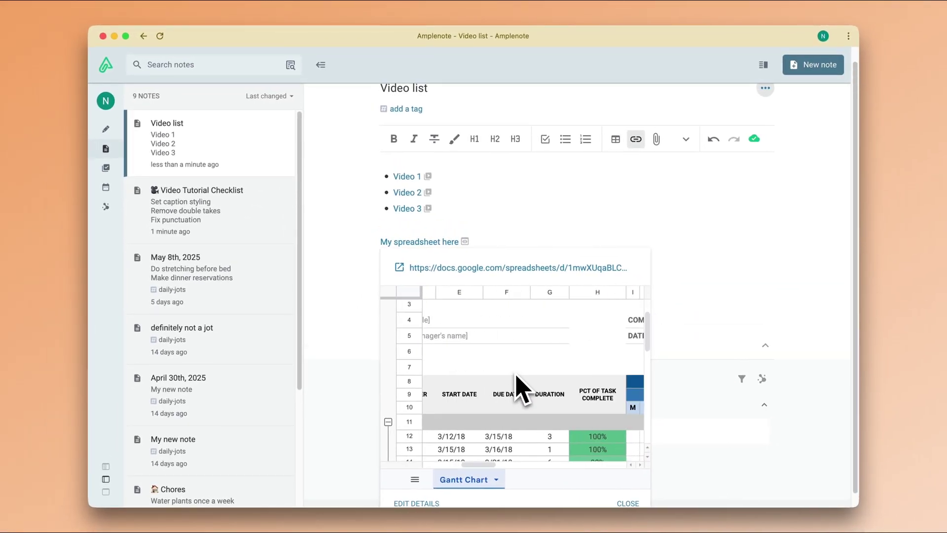
pyautogui.scroll(-3, 516, 387)
pyautogui.click(599, 343)
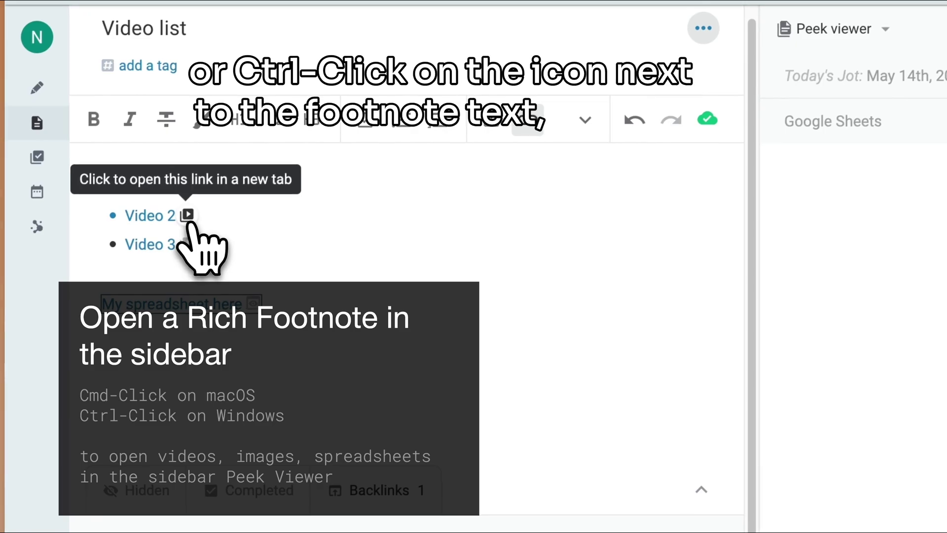
# - Play Video 2 in the Peek viewer, then add 'Keep working on a different note.' below the Video list in Video Tutorial Checklist
pyautogui.keyDown('ctrl'); pyautogui.click(188, 217); pyautogui.keyUp('ctrl')
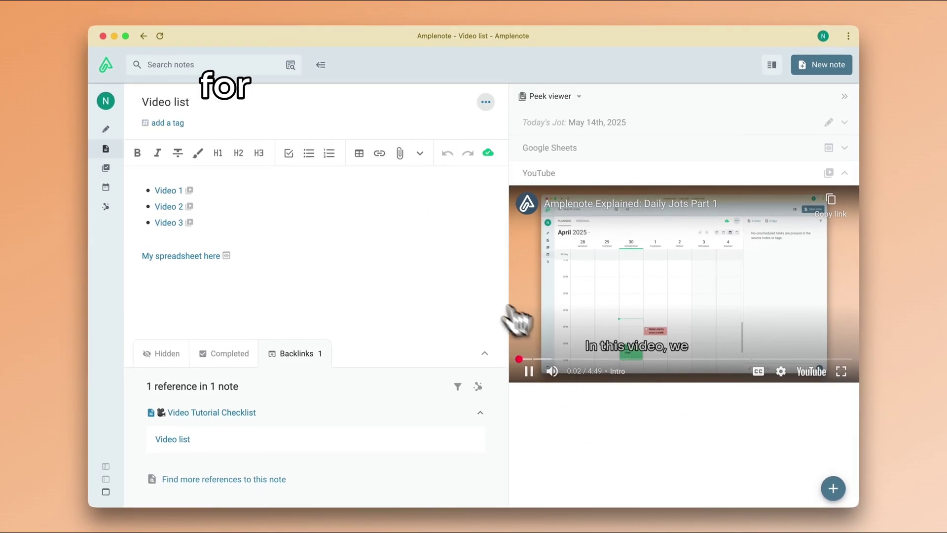
pyautogui.click(242, 414)
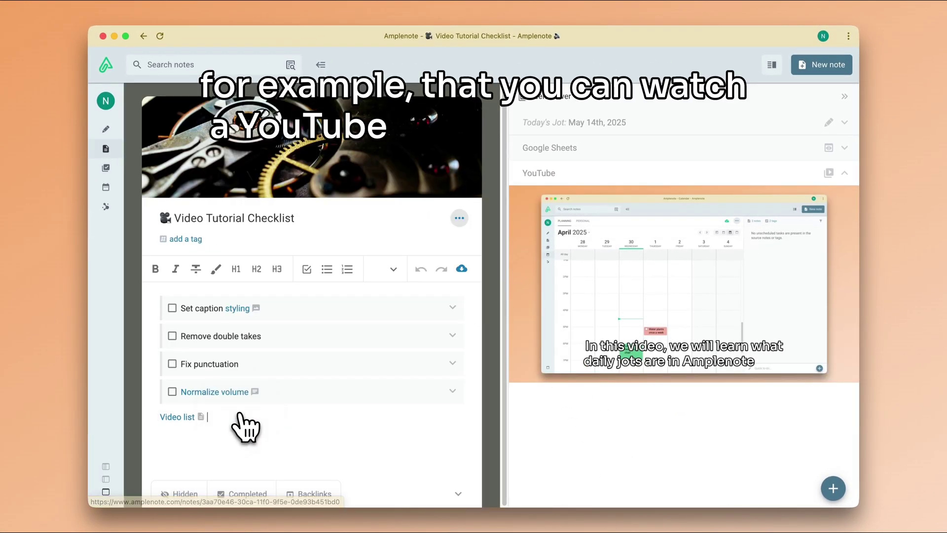
pyautogui.click(257, 434)
pyautogui.write('Keep working on a different no')
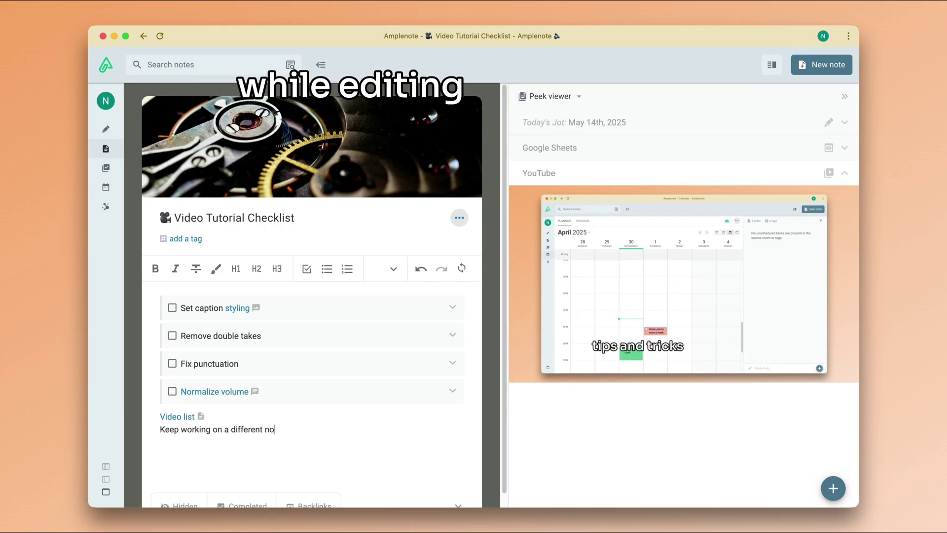
pyautogui.write('te.')
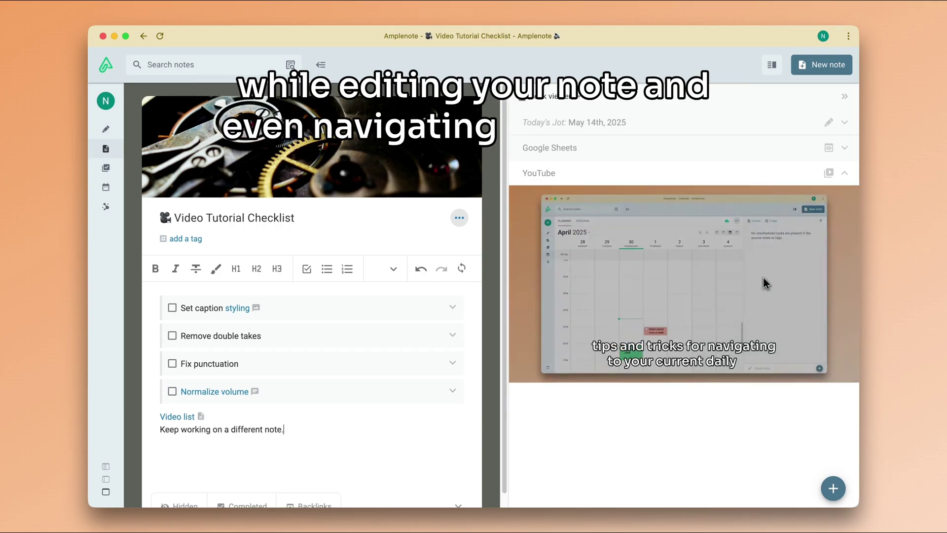